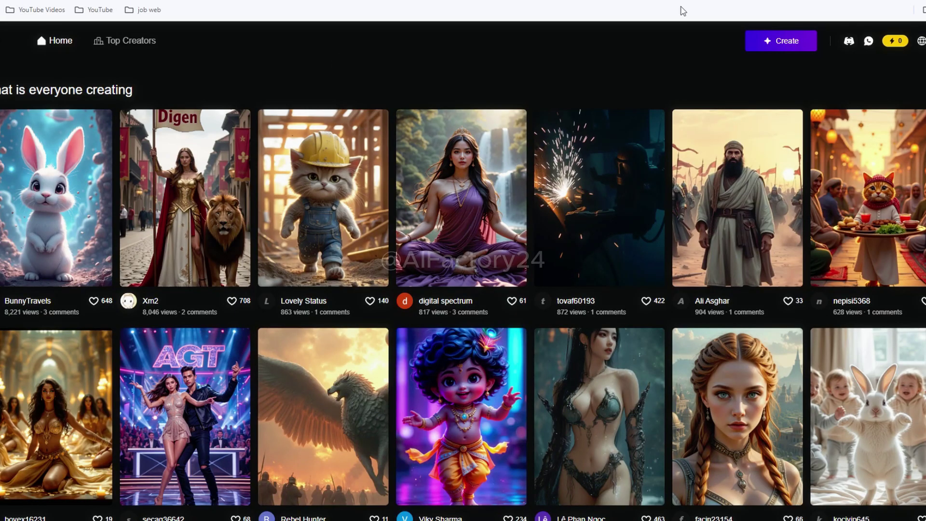
- Browse the community gallery and view the prompt and base model of the braided-hair woman's video
scroll(463, 289, "down", 3)
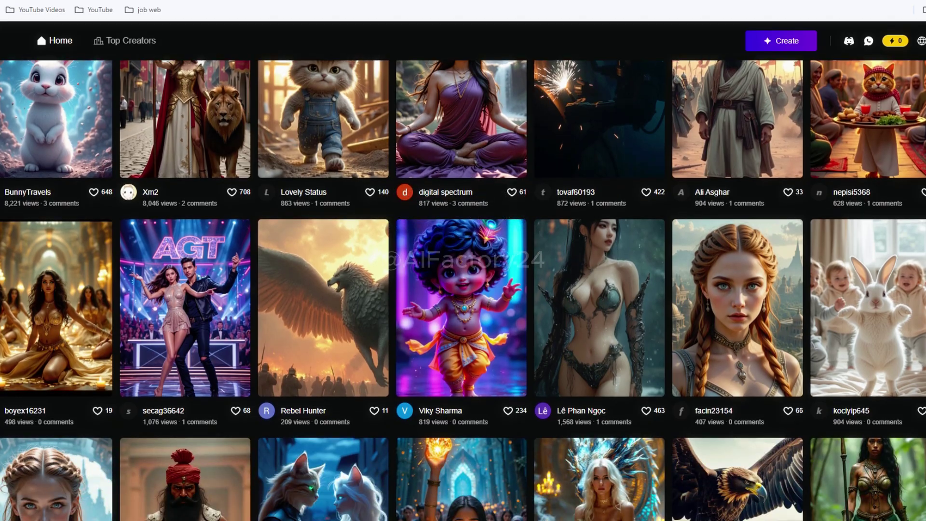
scroll(761, 366, "up", 2)
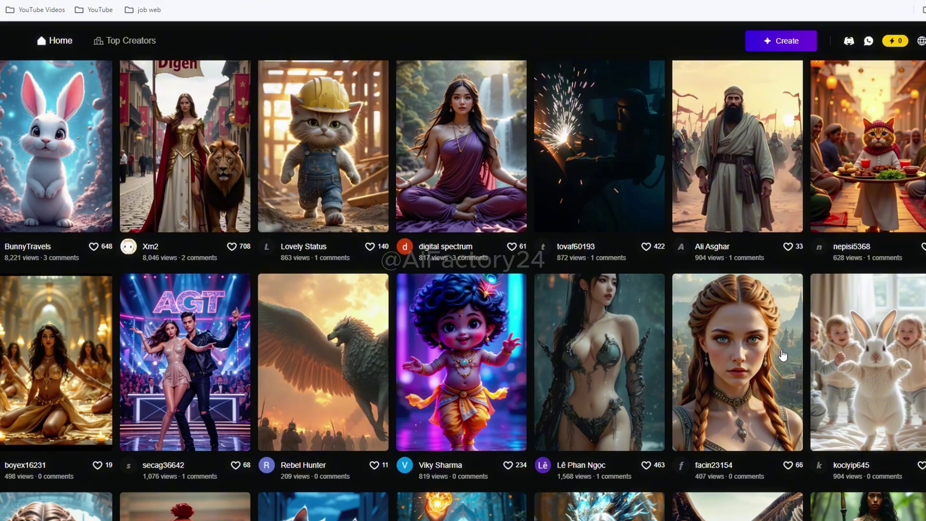
left_click(761, 366)
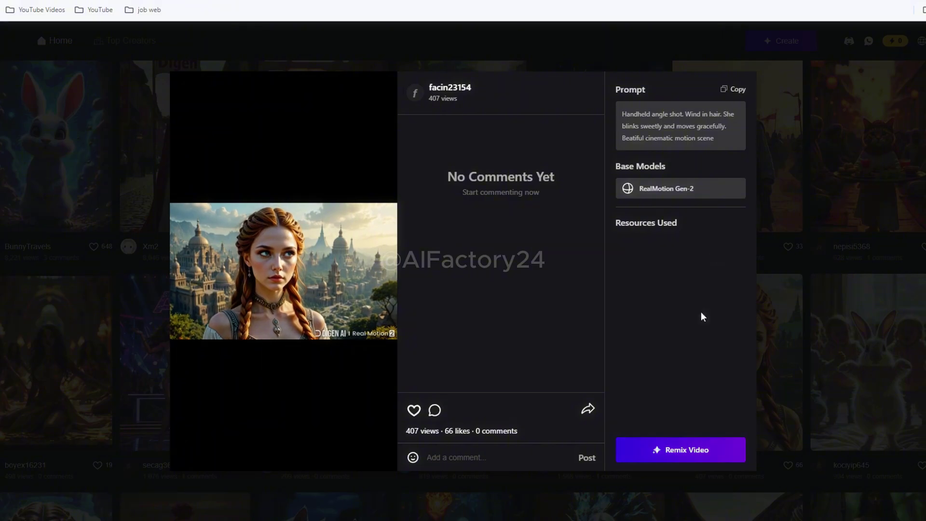
left_click(559, 46)
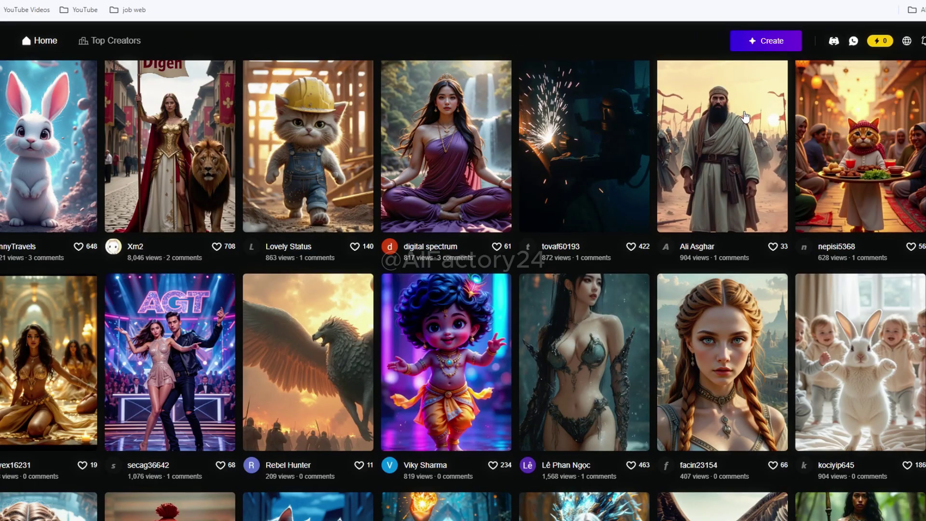
- Open the creation workspace, check the credits, and generate a 5 s Real Motion Turbo video of the rabbit and turtle
left_click(768, 44)
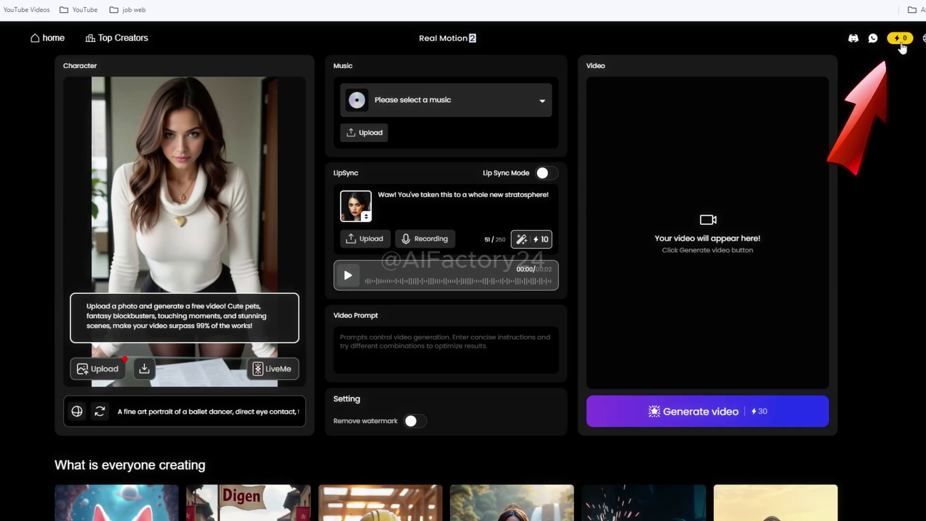
left_click(901, 43)
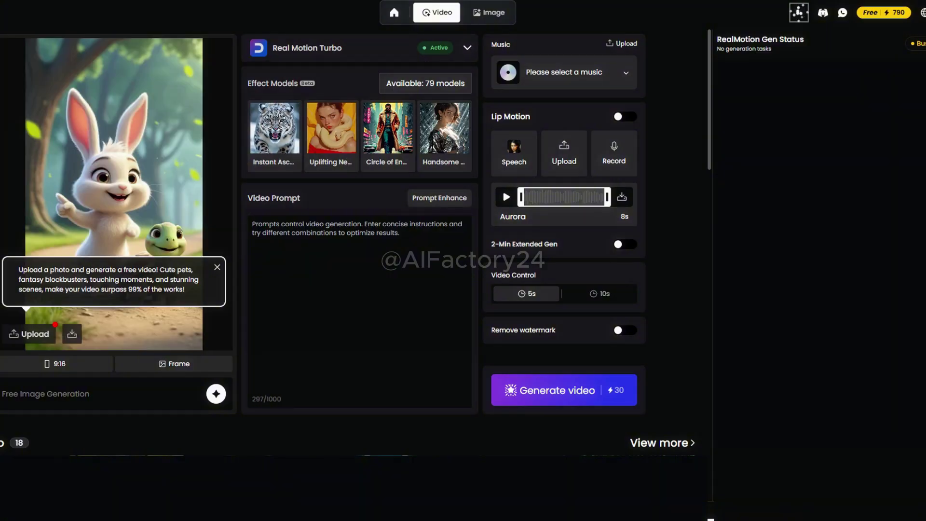
left_click(576, 399)
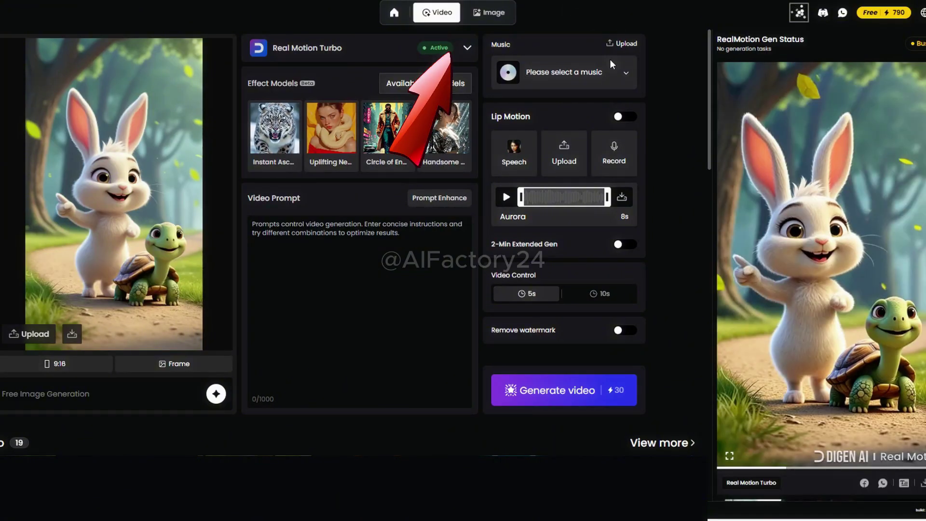
- Enter the image prompt "Futuristic Tokyo skyline at dusk with a neon drone flying over cherry blossom trees."
left_click(495, 18)
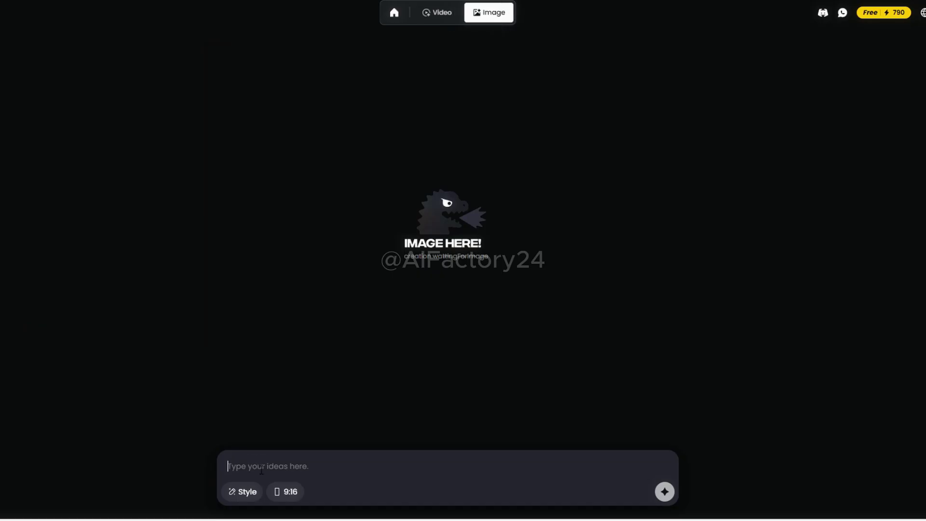
type("Futuristic Tokyo skyline at dusk with a neon drone flying over cherry blossom trees.")
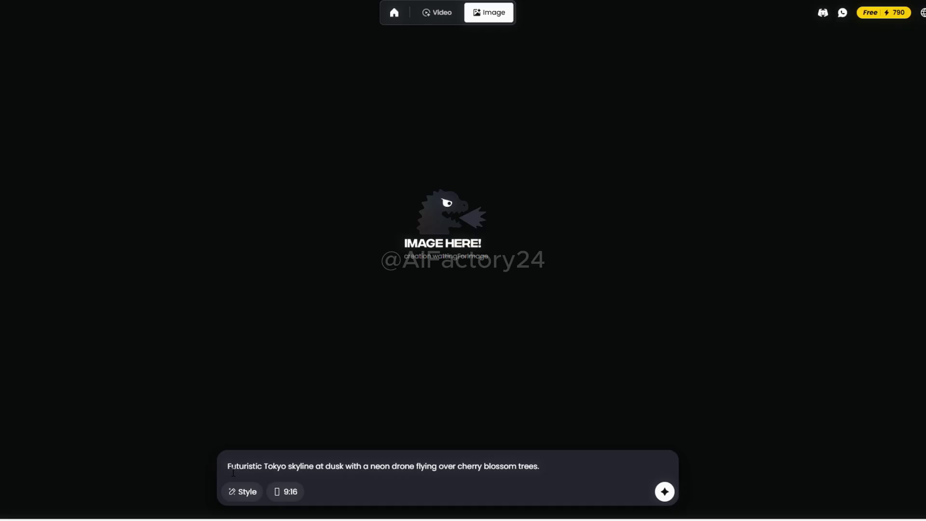
left_click_drag(231, 472, 594, 471)
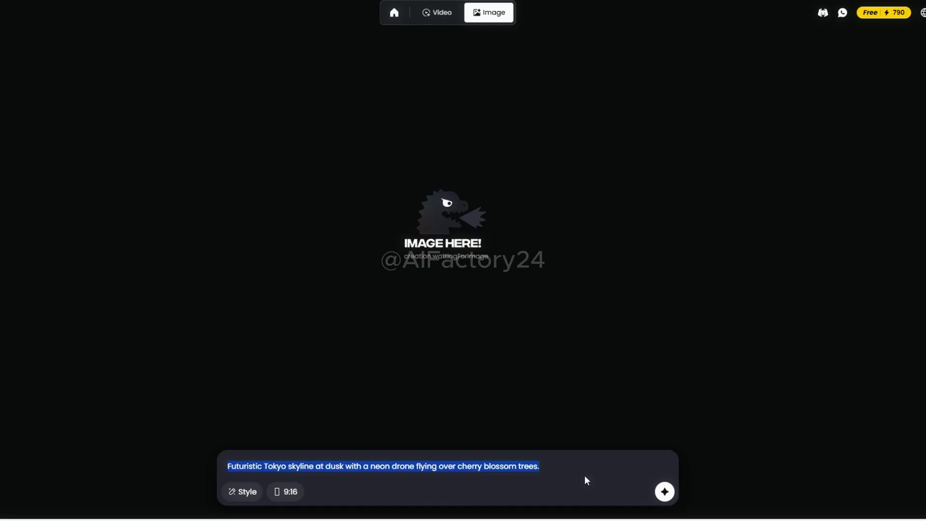
left_click(577, 483)
- Set the image ratio to 16:9 and generate the Tokyo skyline images
left_click(286, 491)
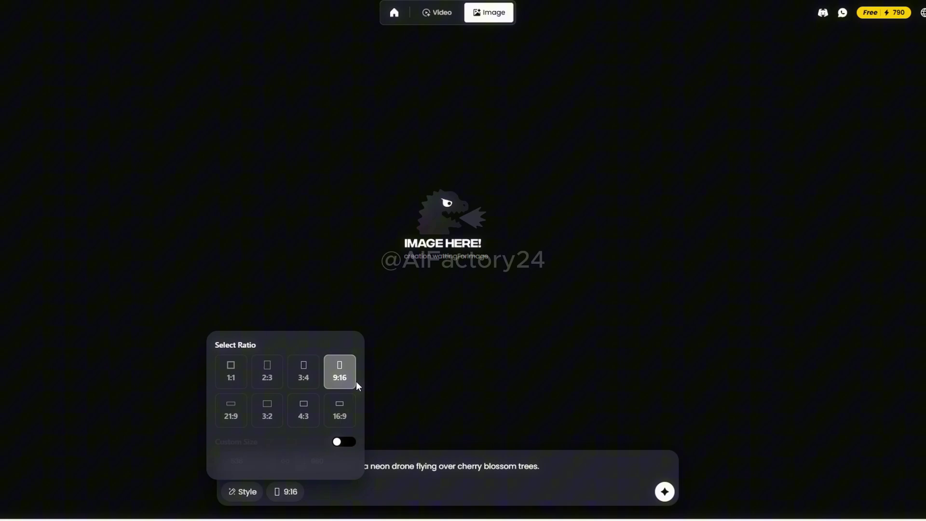
left_click(340, 410)
left_click(664, 491)
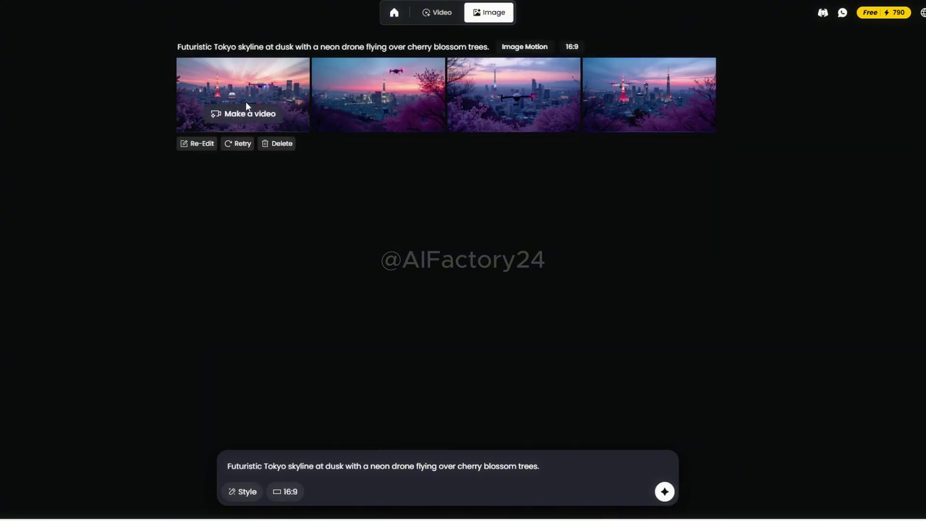
- View the second, third and fourth generated Tokyo skyline images at full size
left_click(378, 95)
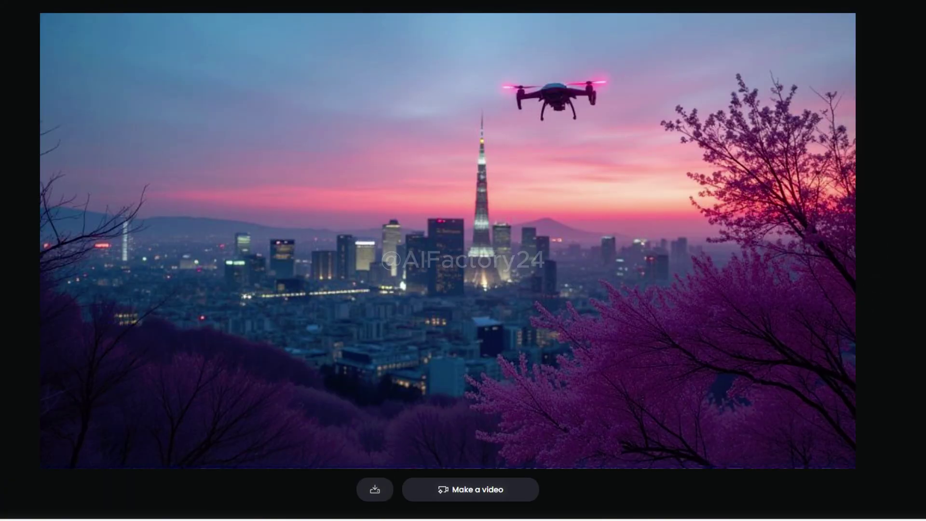
left_click(34, 223)
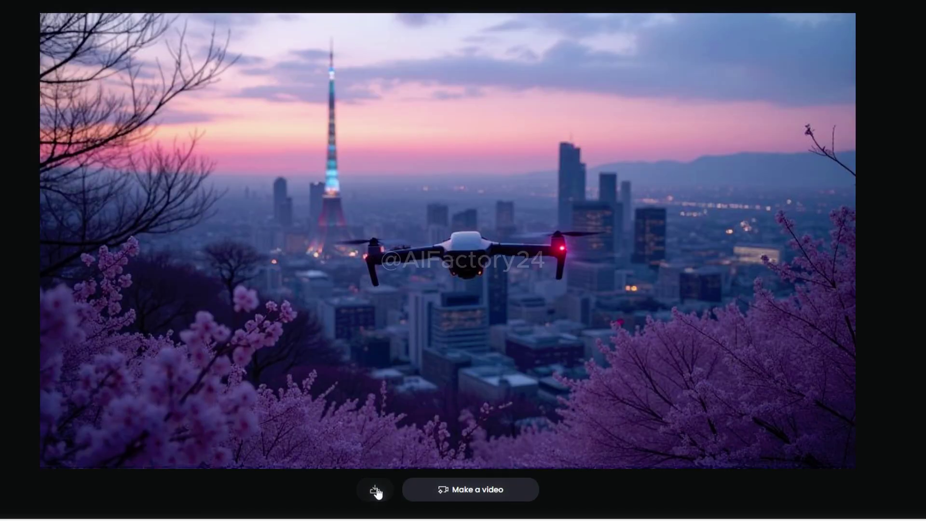
left_click(846, 357)
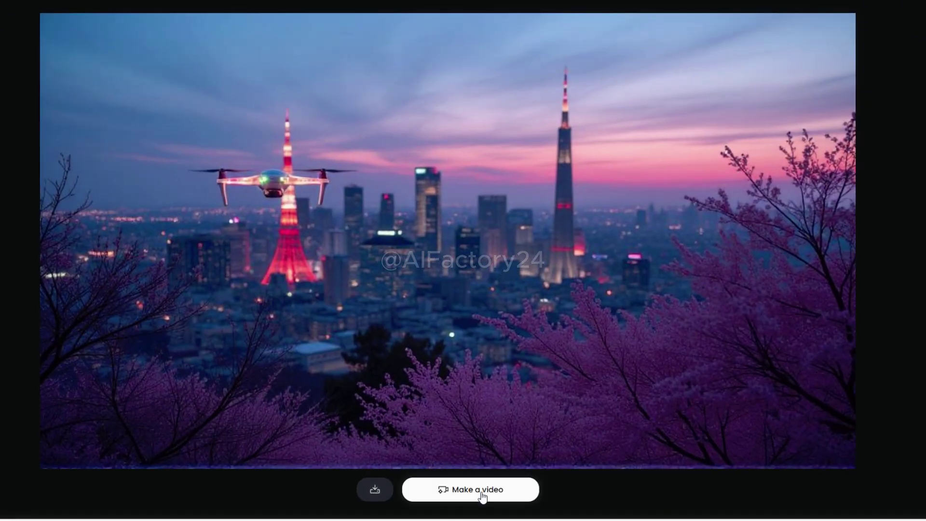
key("Escape")
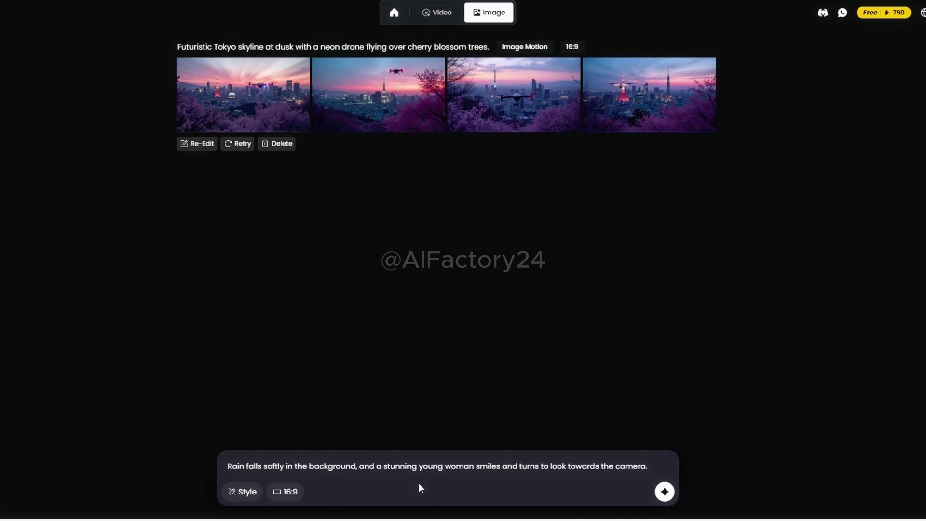
- Generate images with "Rain falls softly in the background, and a stunning young woman smiles and turns to look towards the camera." and choose one for video
left_click(668, 493)
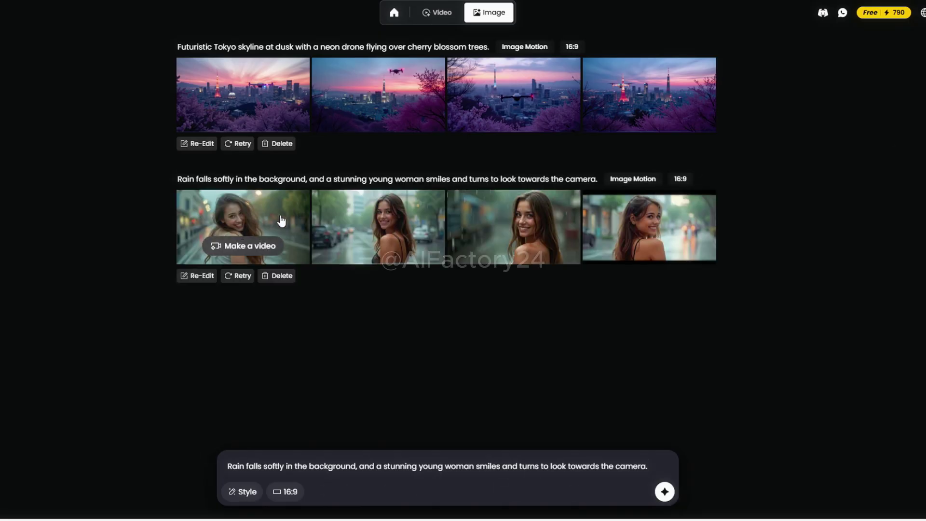
left_click(393, 224)
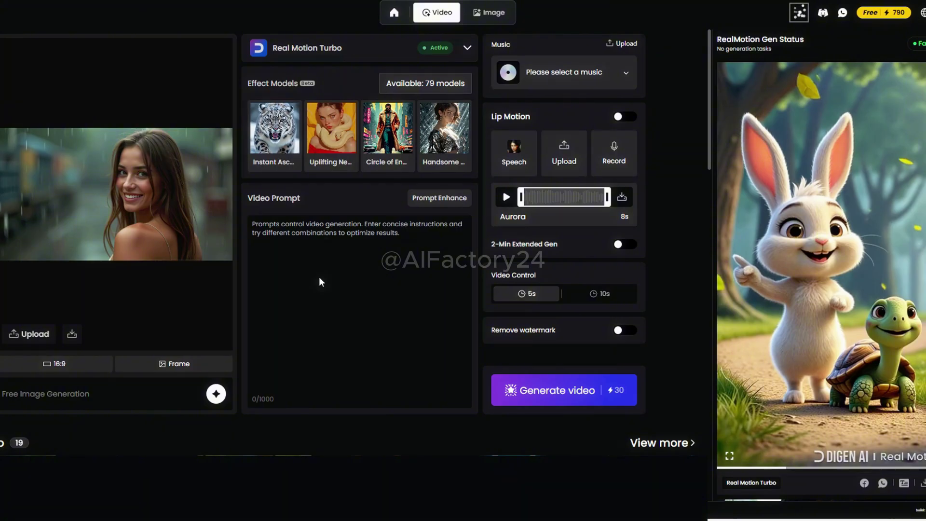
- Browse all popular effect models for the video and choose the Afro effect
left_click(447, 90)
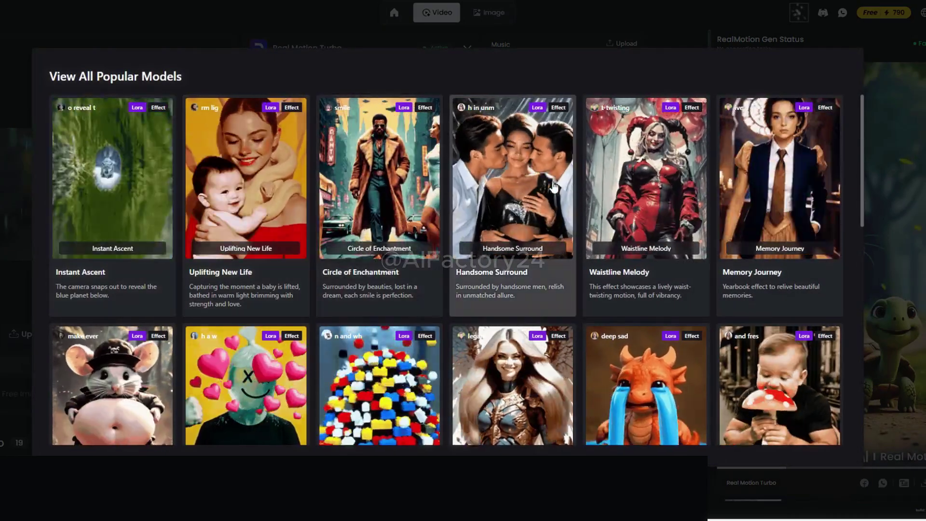
scroll(248, 303, "down", 2)
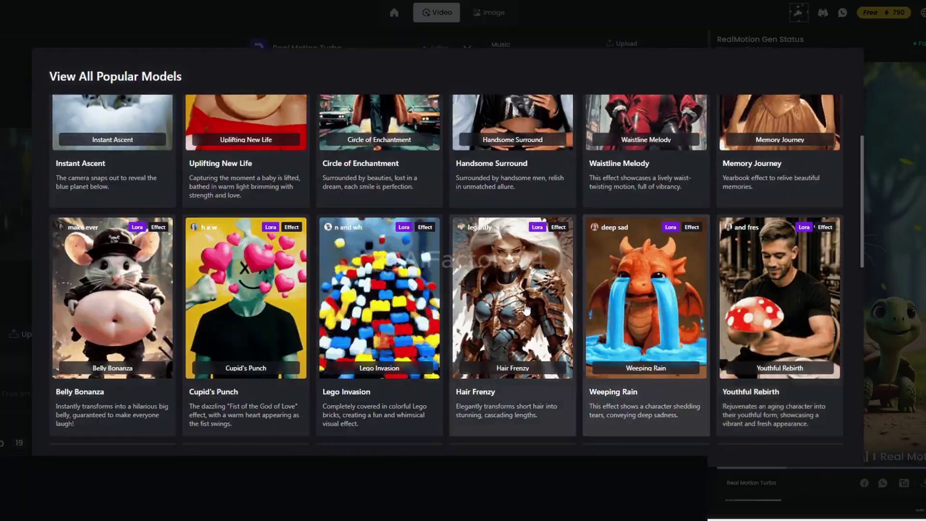
scroll(248, 303, "down", 4)
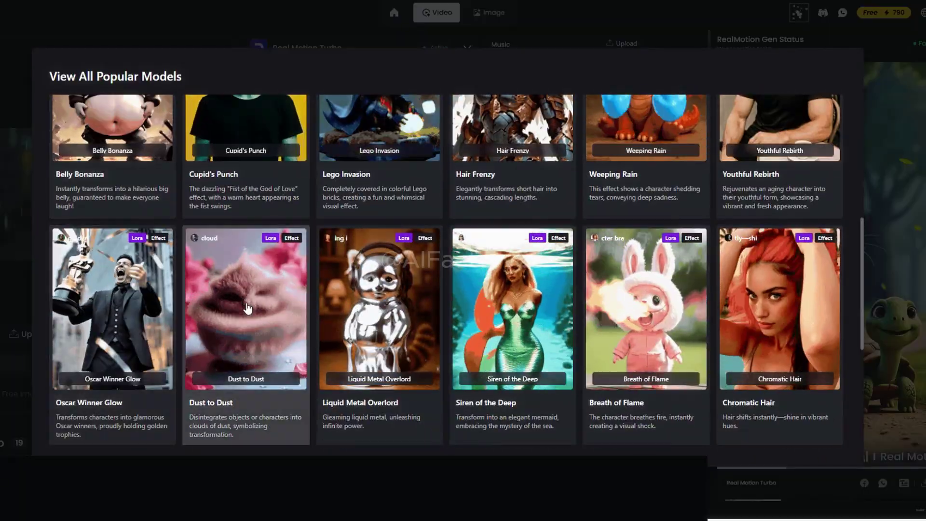
scroll(692, 328, "down", 5)
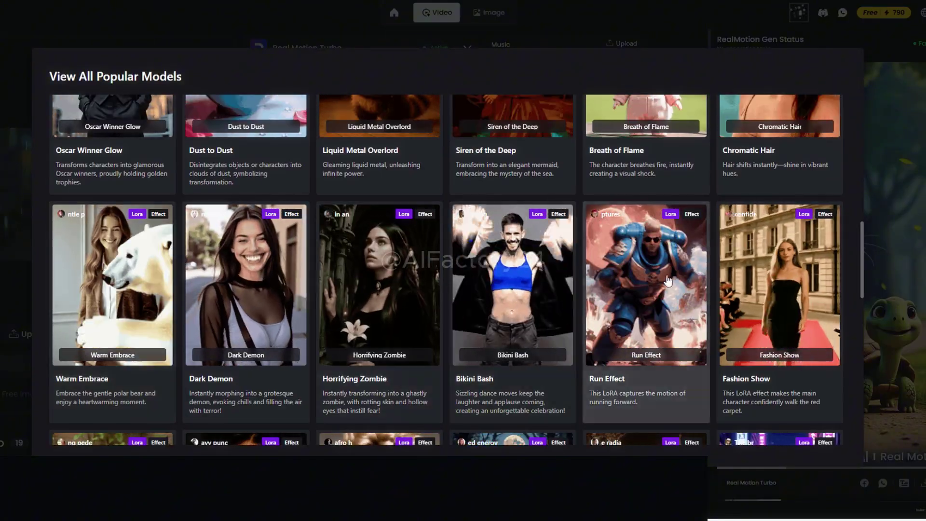
scroll(667, 343, "down", 5)
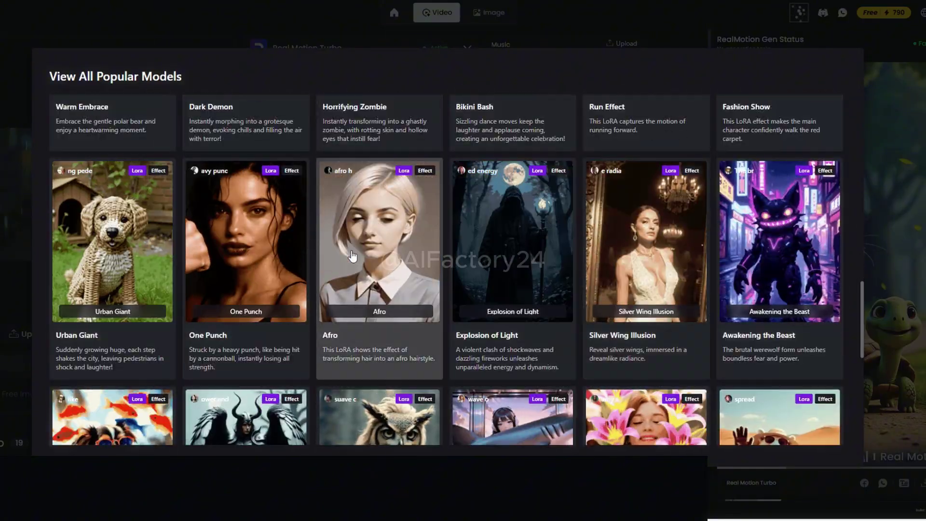
scroll(120, 280, "down", 4)
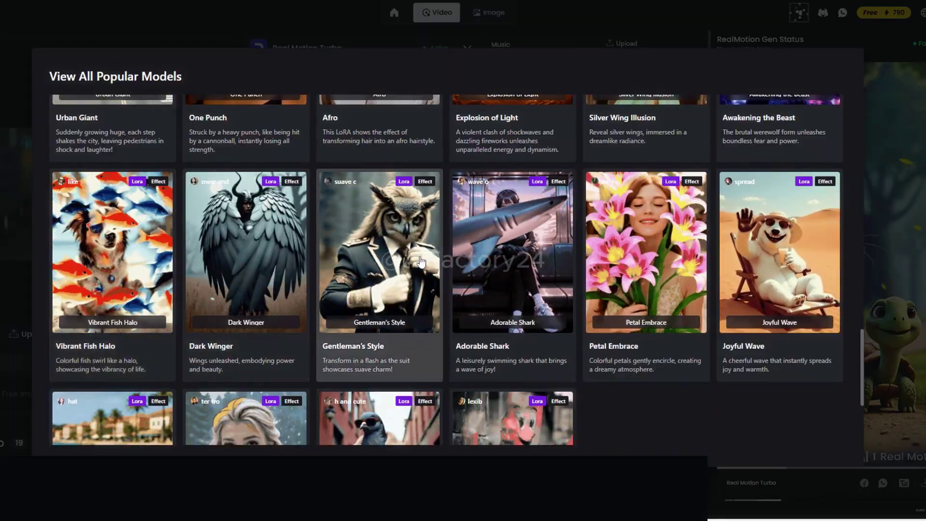
scroll(179, 306, "down", 5)
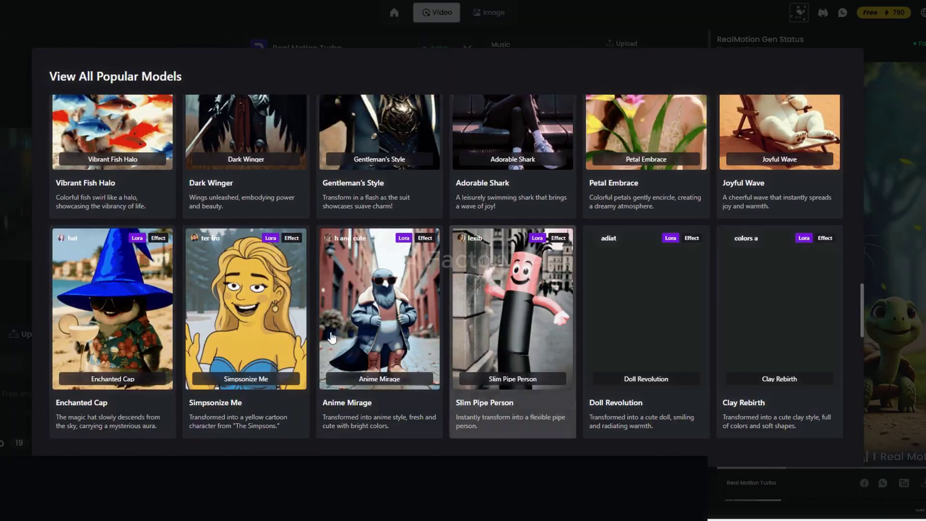
scroll(110, 315, "down", 4)
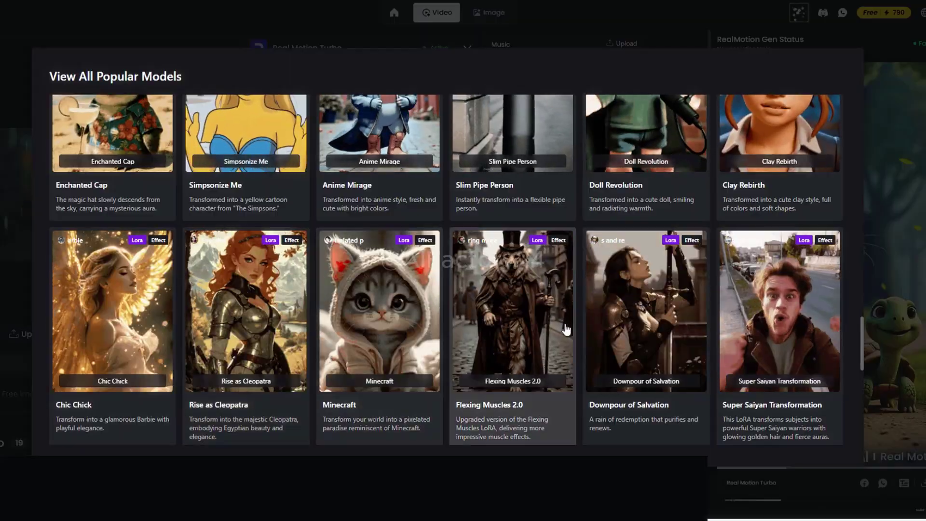
scroll(759, 346, "down", 2)
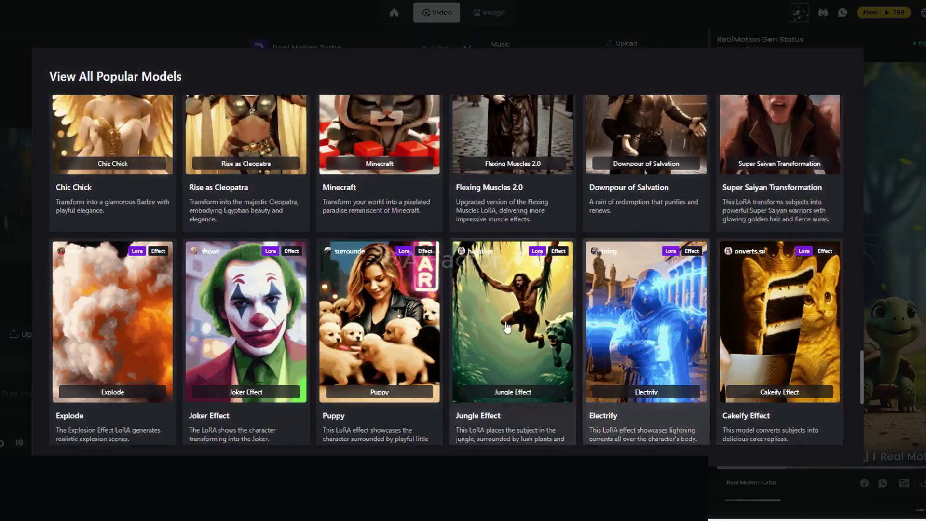
scroll(191, 312, "down", 3)
scroll(191, 312, "down", 2)
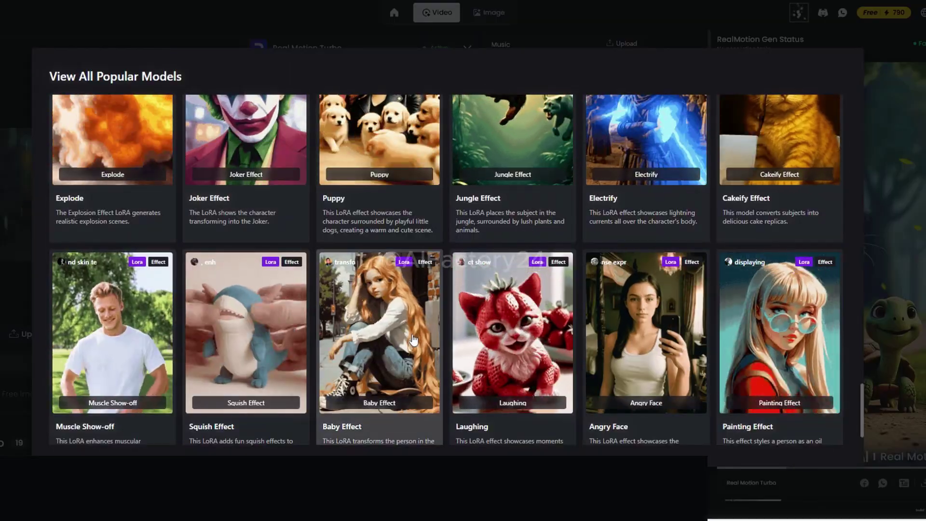
scroll(791, 353, "down", 6)
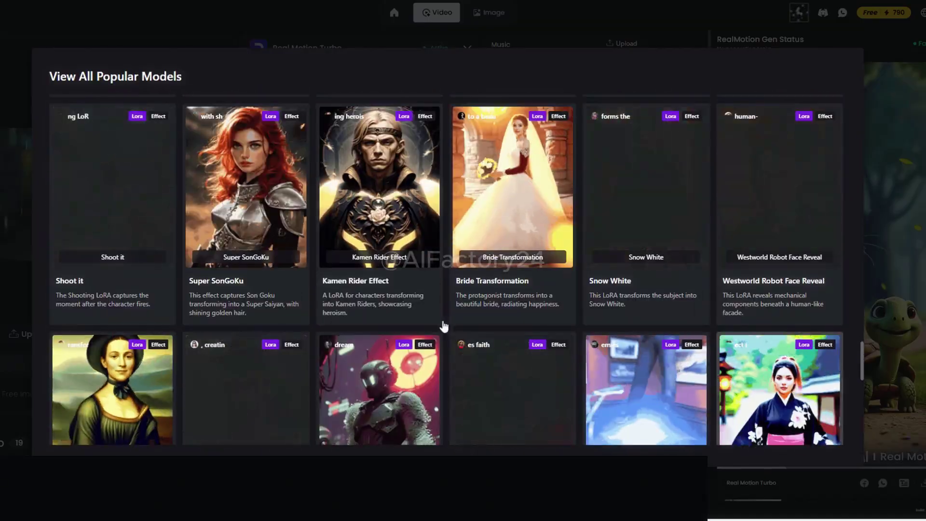
scroll(542, 401, "down", 6)
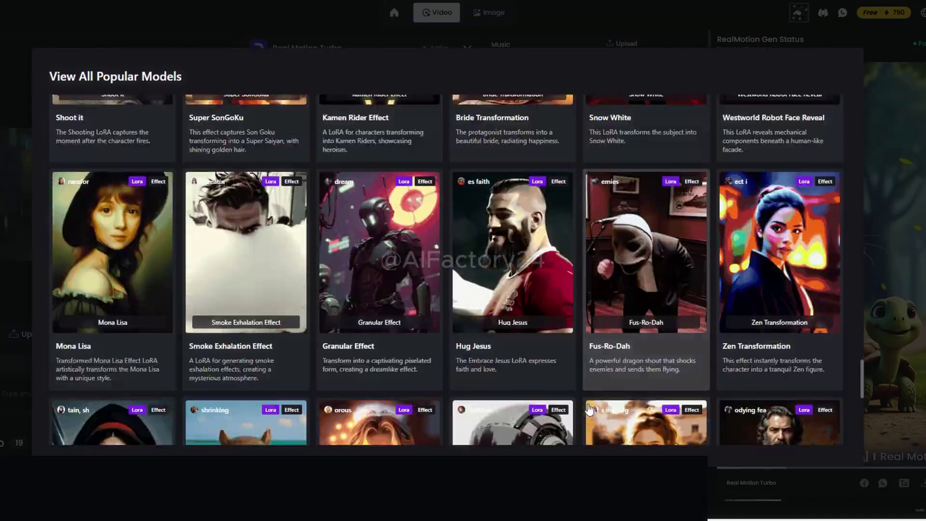
scroll(433, 261, "down", 6)
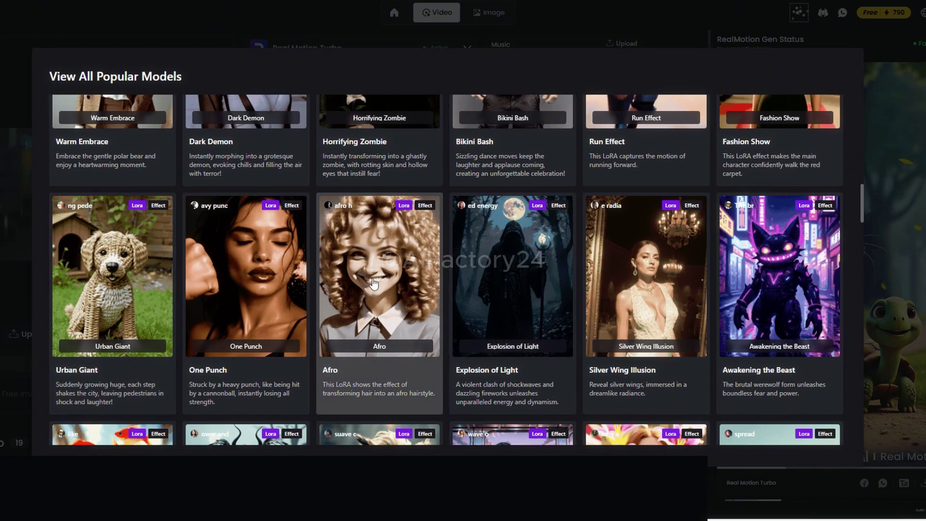
left_click(376, 282)
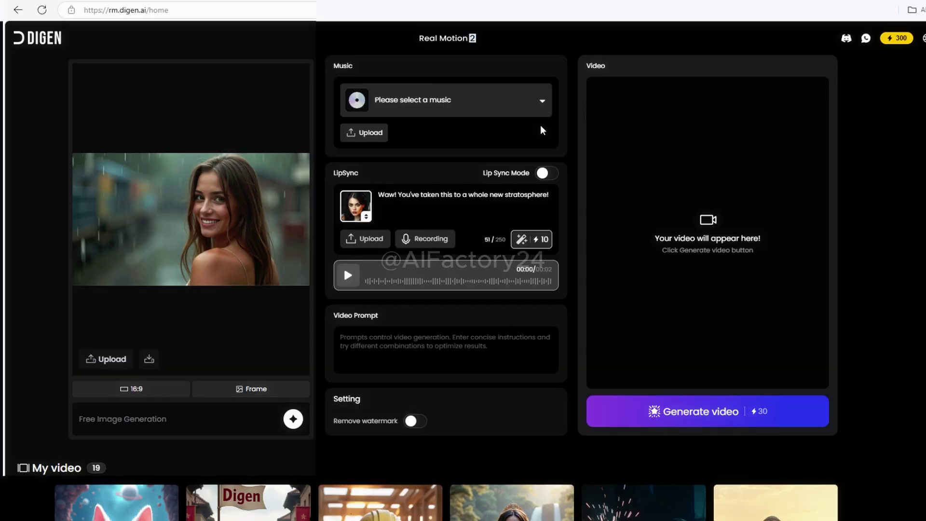
- Preview the Uptown Funk and Moon tracks from the available background music
left_click(542, 103)
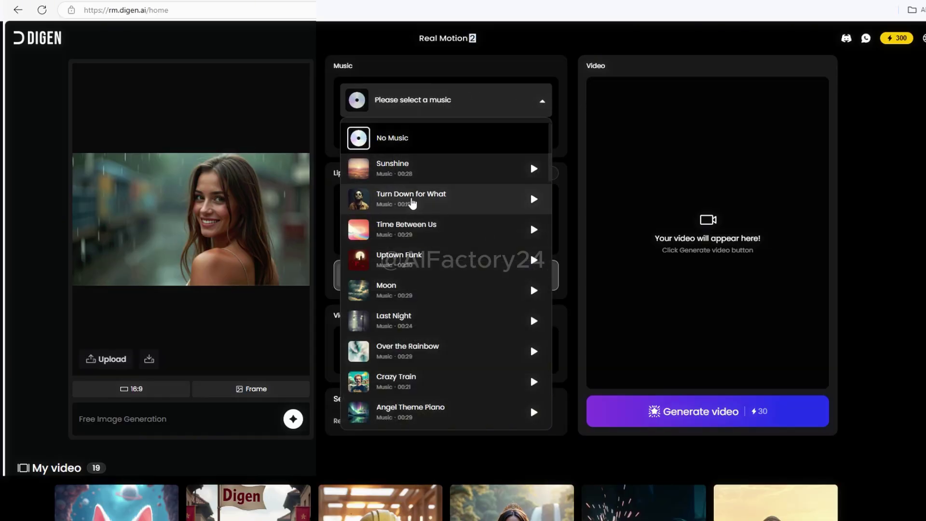
scroll(439, 257, "down", 3)
left_click(535, 152)
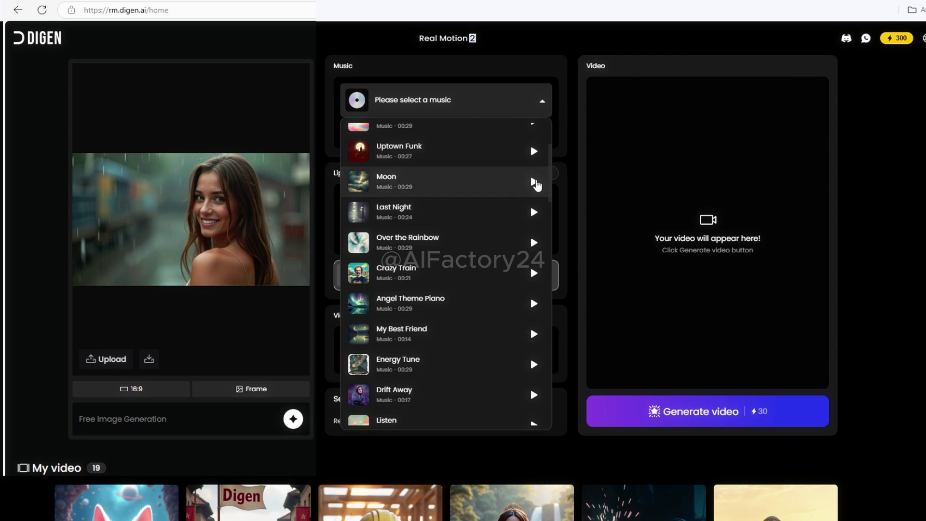
left_click(534, 182)
left_click(534, 182)
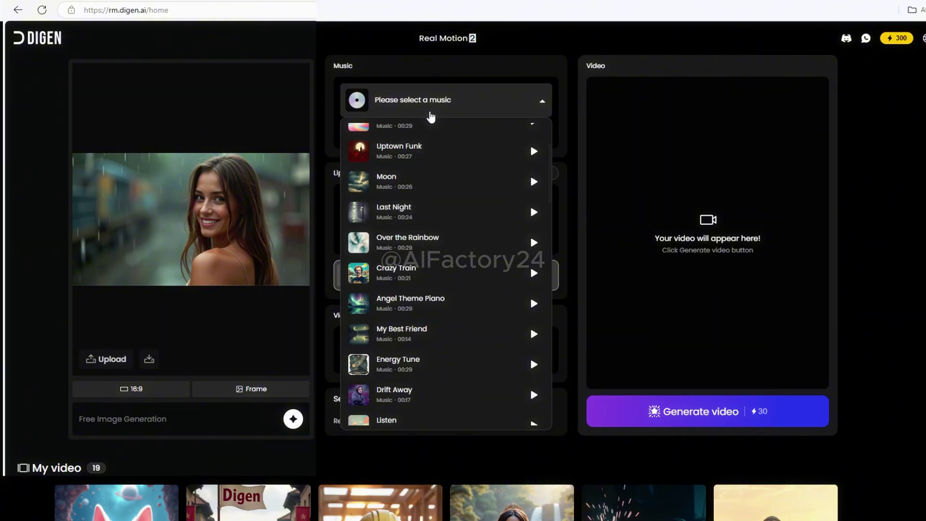
- Turn on Lip Sync Mode for the boy-and-duckling character and choose the Clarke voice after browsing the available voices
left_click(439, 102)
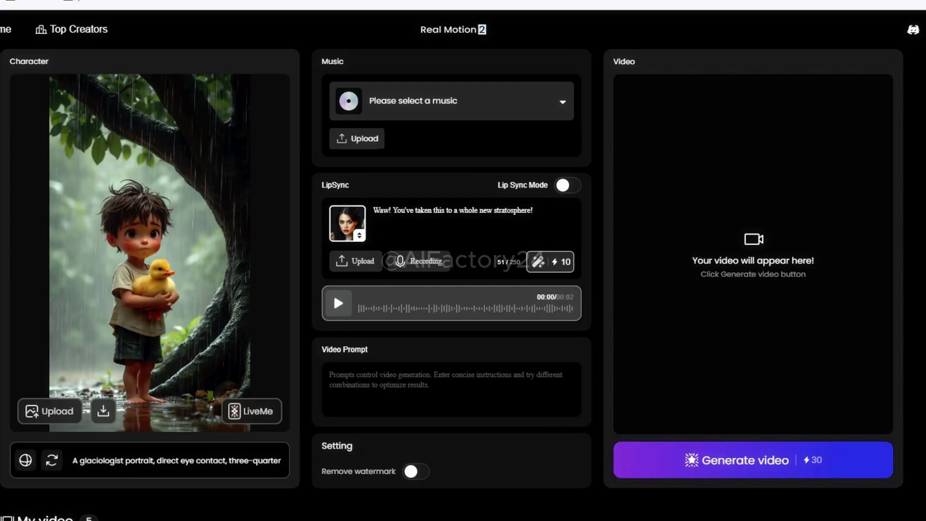
left_click(573, 189)
left_click(357, 232)
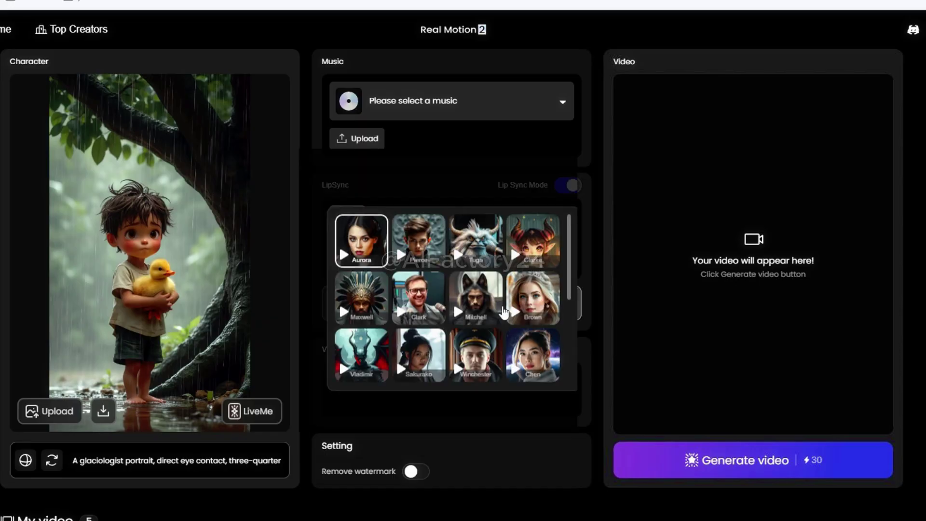
scroll(492, 359, "down", 3)
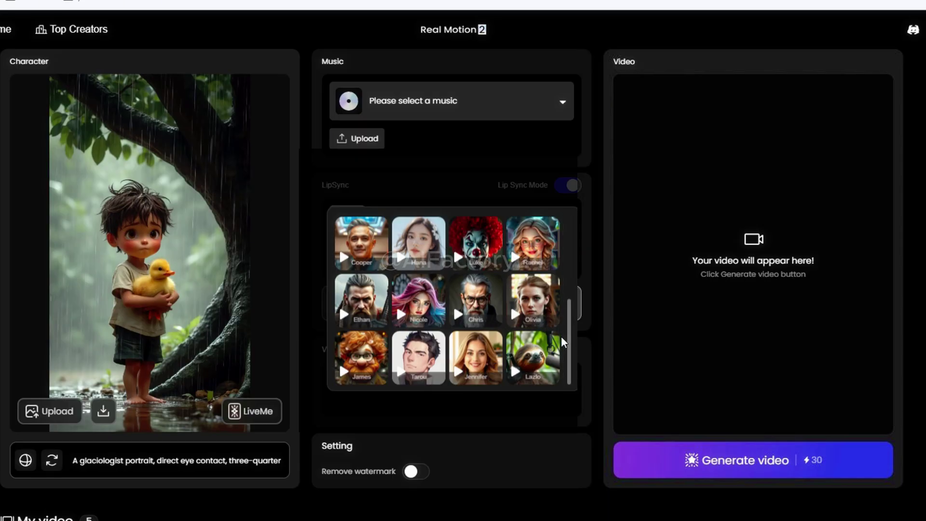
left_click_drag(571, 344, 570, 260)
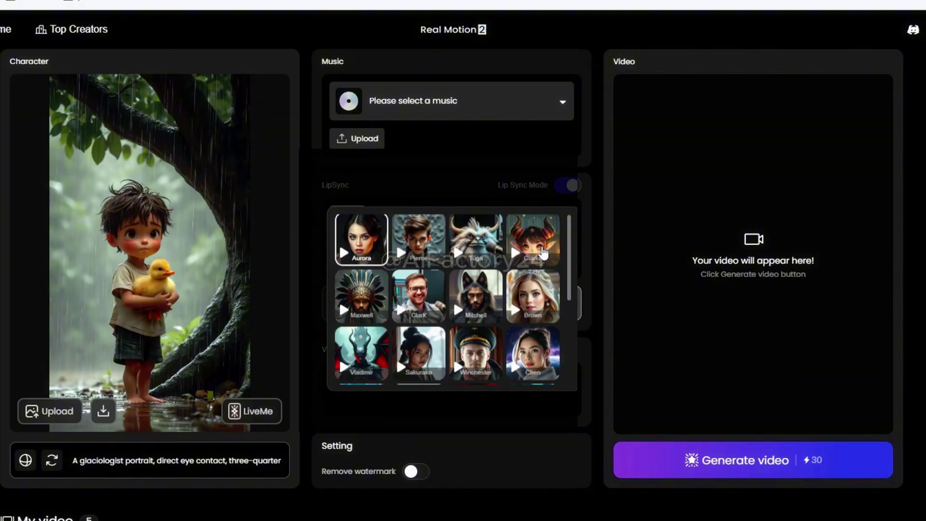
left_click(543, 251)
left_click(518, 254)
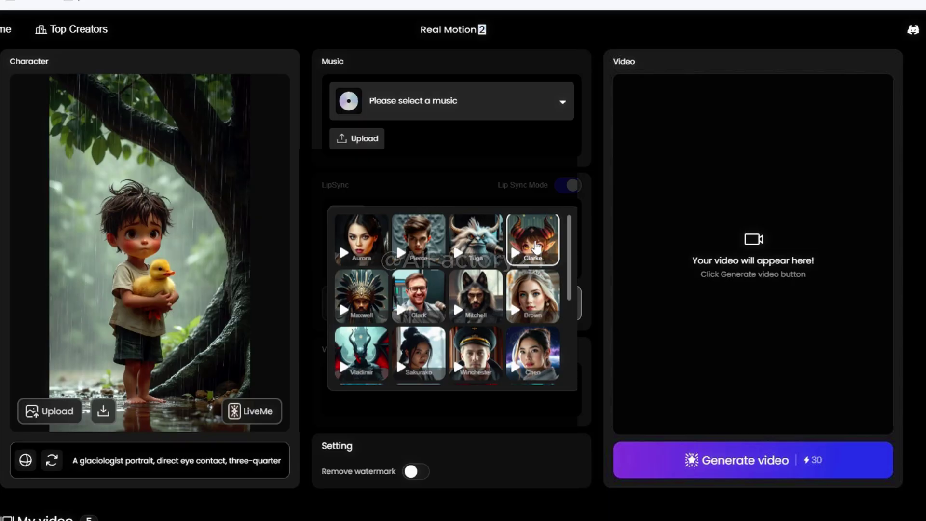
left_click(477, 188)
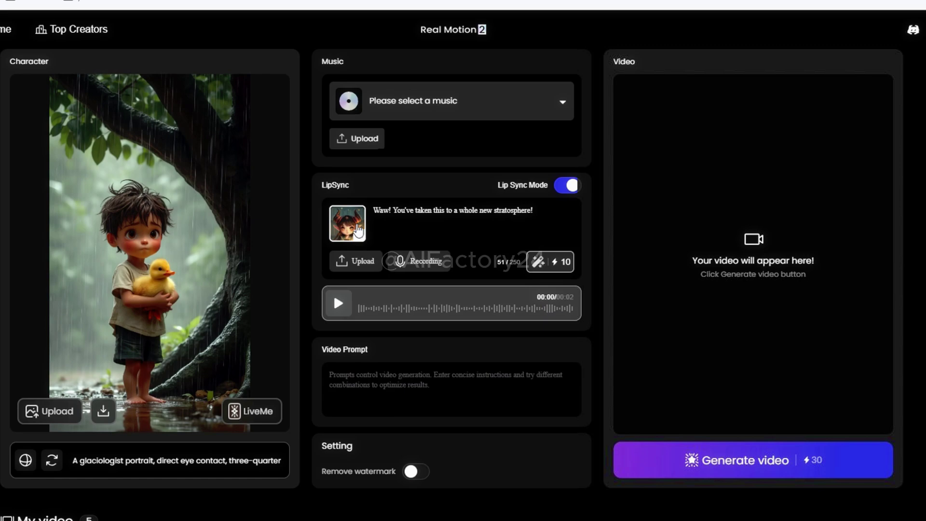
- Generate a video with speech "Don't worry, I got you!" and prompt "The little boy comforted the duckling in his arms and talked to it."
left_click_drag(533, 211, 374, 210)
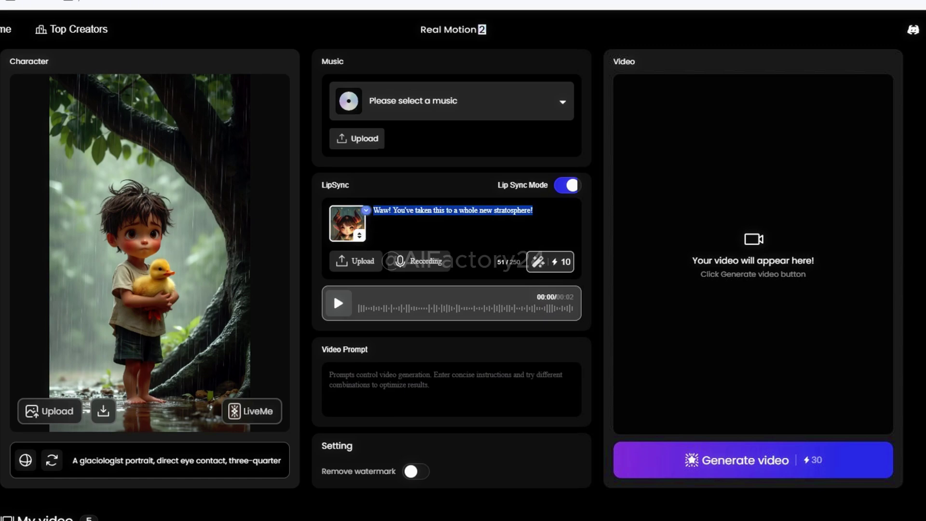
type("Don't worry, I got you!")
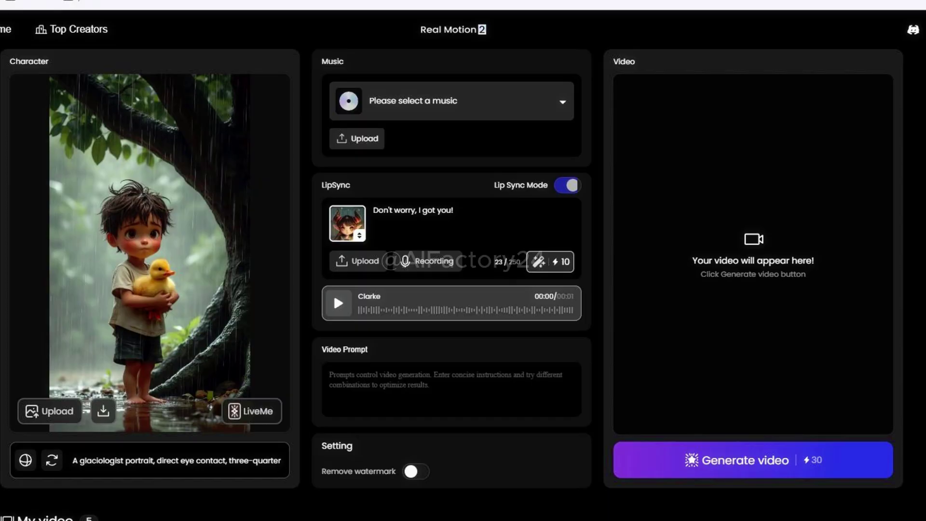
type("The little boy comforted the duckling in his arms and talked to it.")
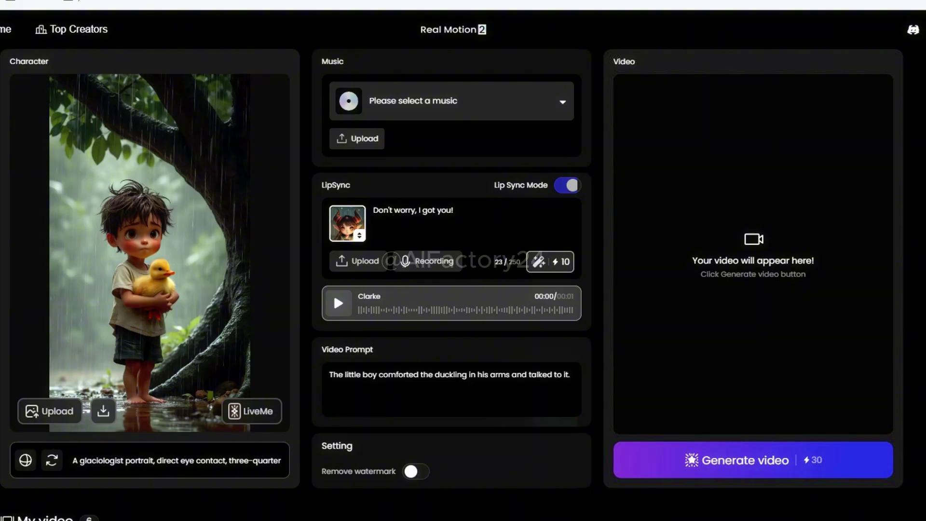
left_click(753, 460)
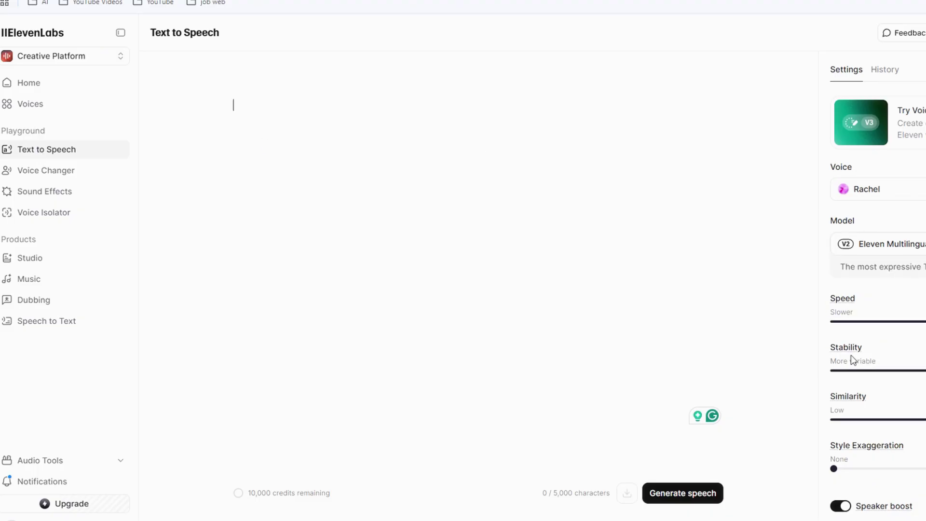
- Switch to ElevenLabs and browse the voices available for Text to Speech
left_click(907, 188)
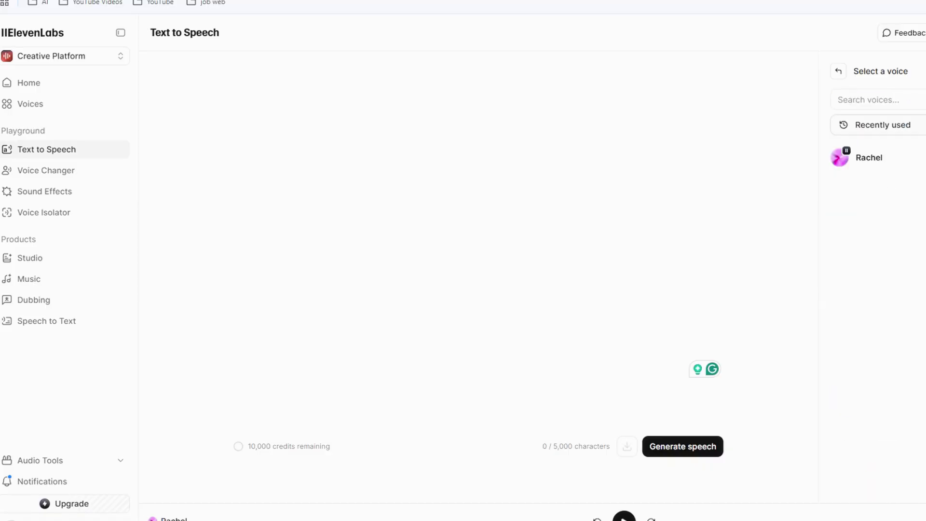
left_click(868, 219)
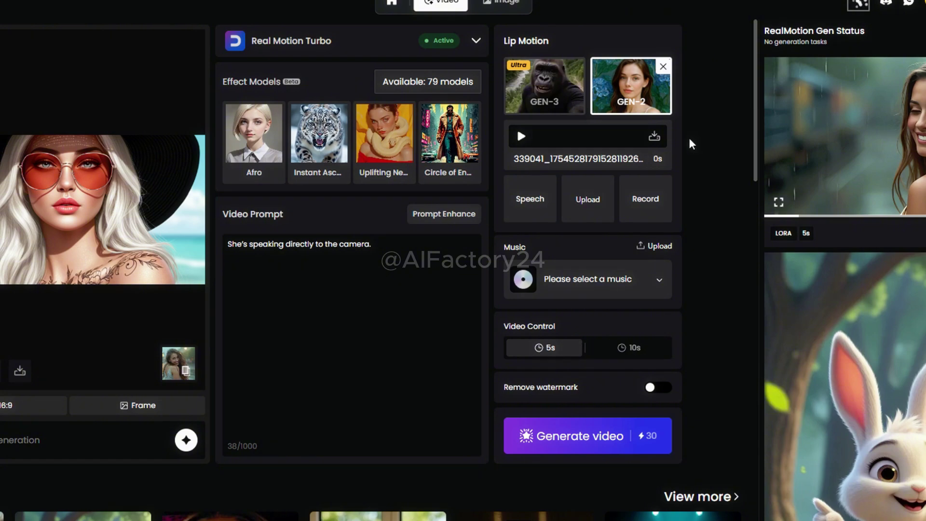
- In Digen AI, generate the GEN-2 lip-motion video of the woman in red sunglasses using the prompt "She's speaking directly to the camera."
mouse_move(619, 103)
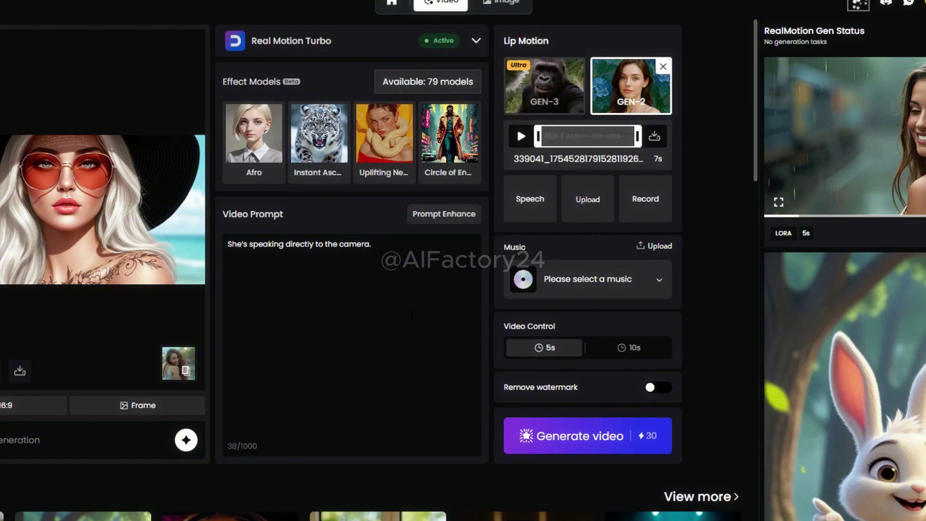
left_click_drag(370, 245, 228, 247)
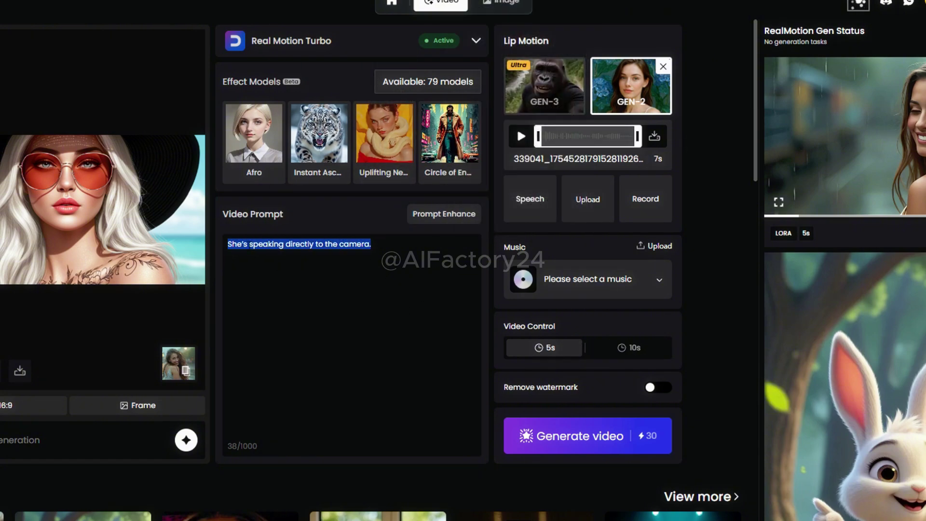
left_click(407, 291)
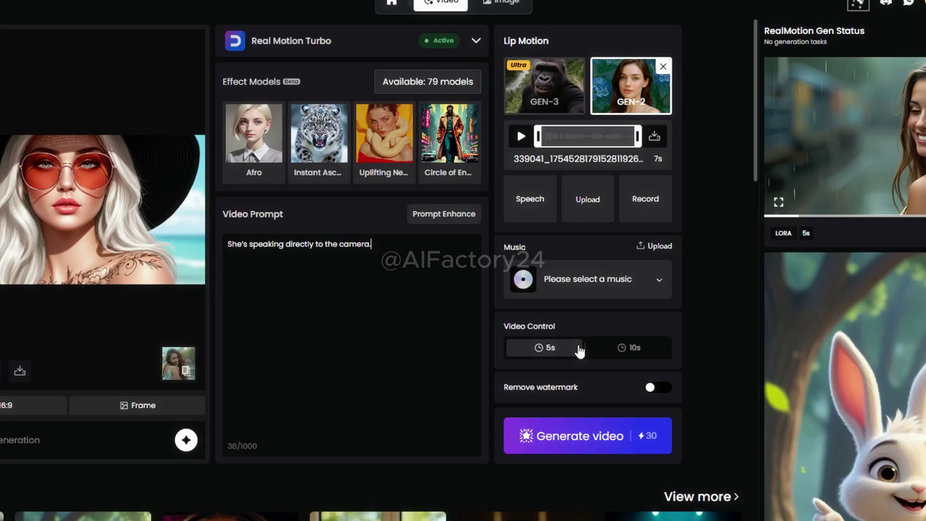
left_click(555, 448)
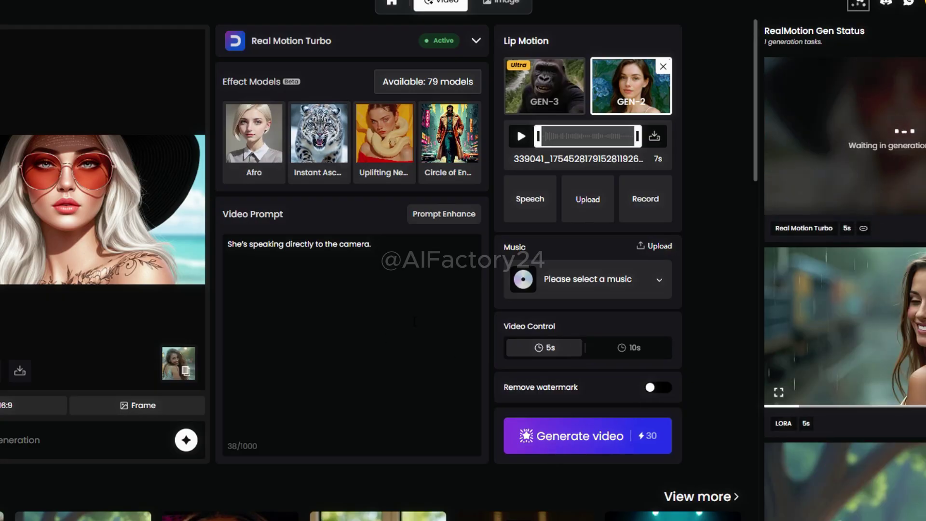